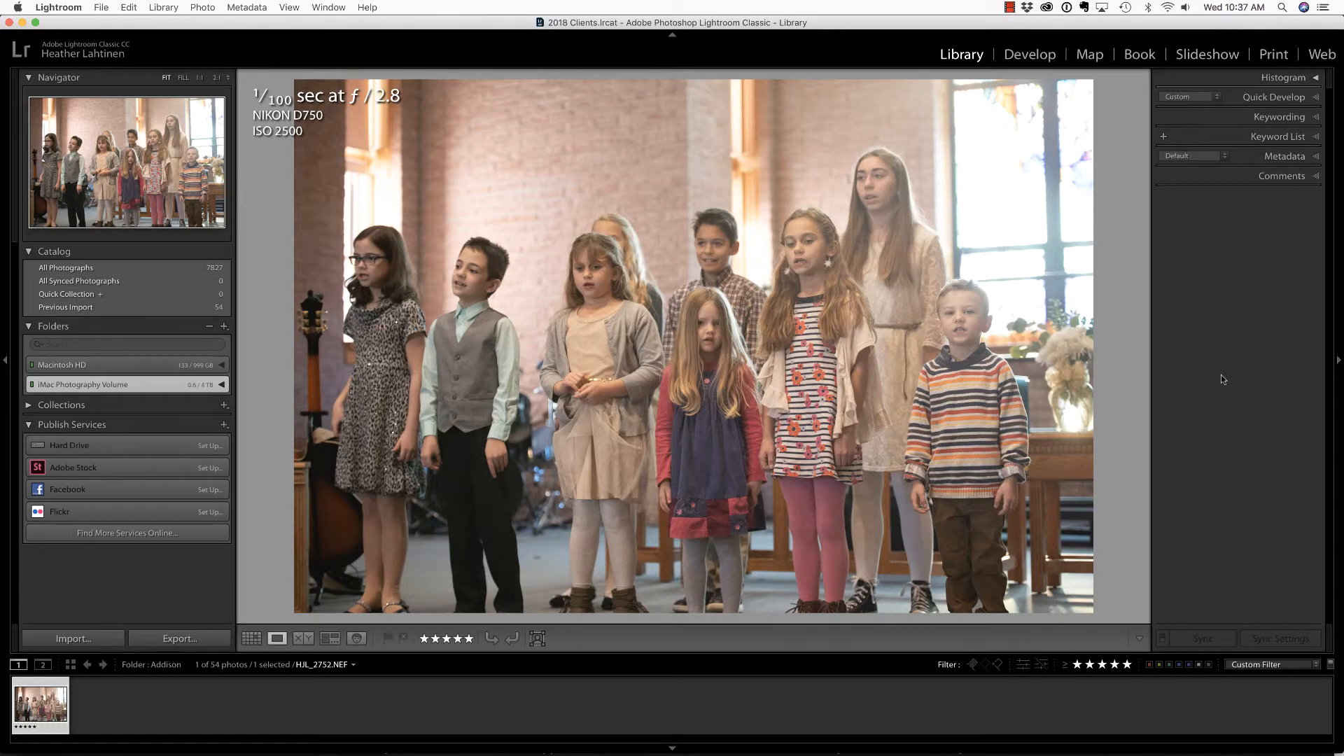
Step: Apply the Soozie's Favorite preset in the Develop module, then set Exposure to −0.05 and Contrast to 0
key("d")
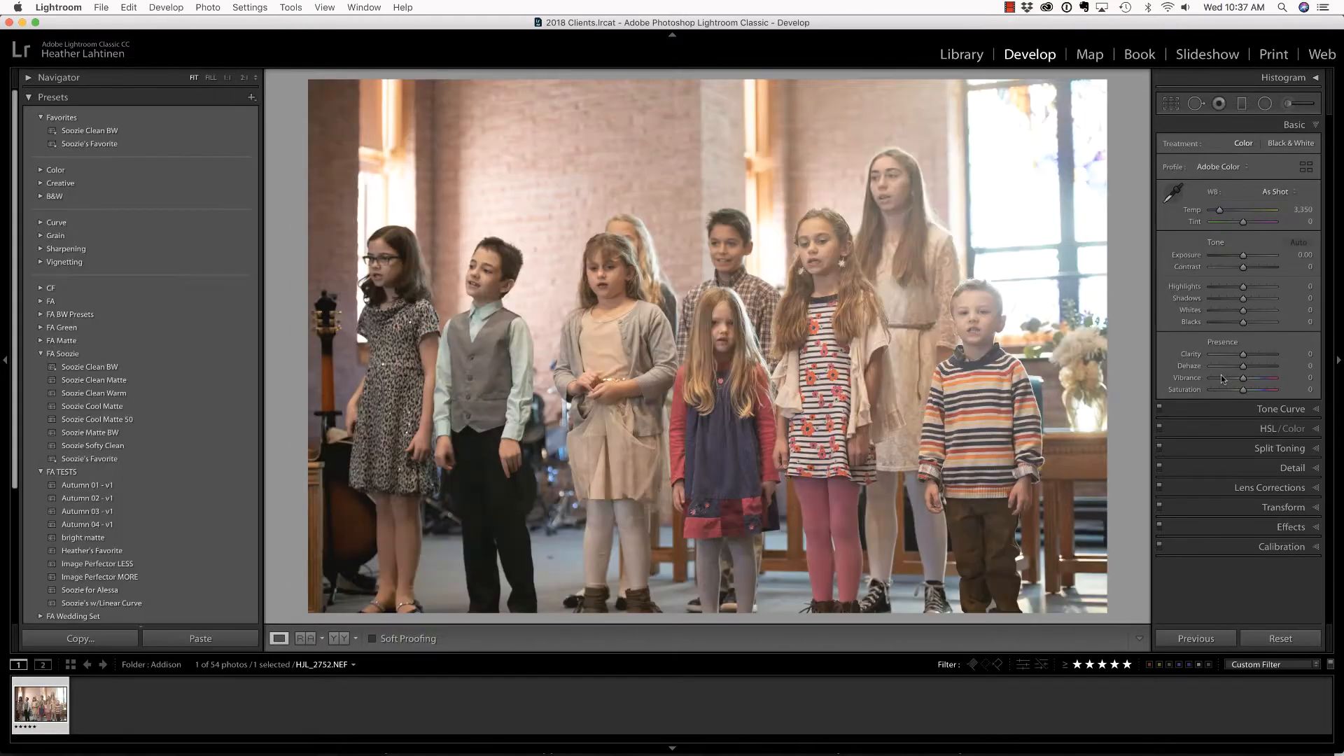
left_click(163, 147)
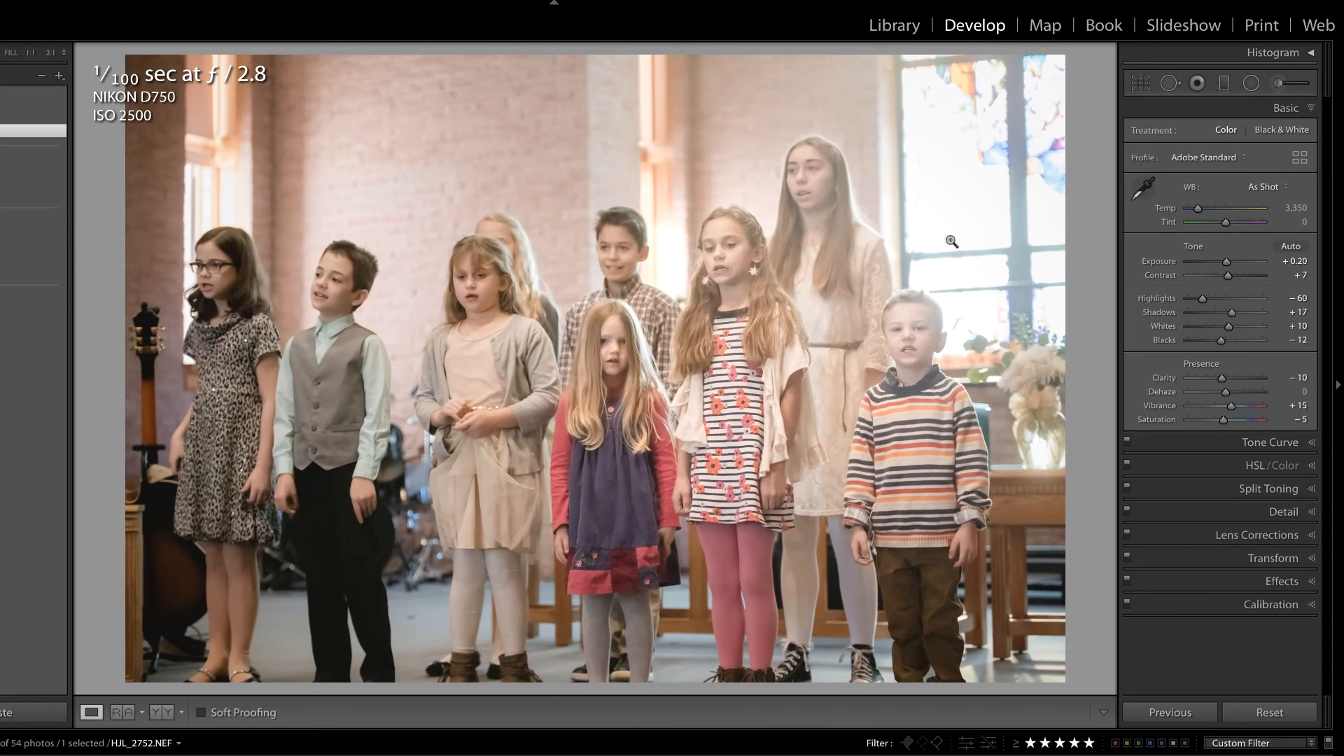
left_click_drag(1230, 280, 1226, 263)
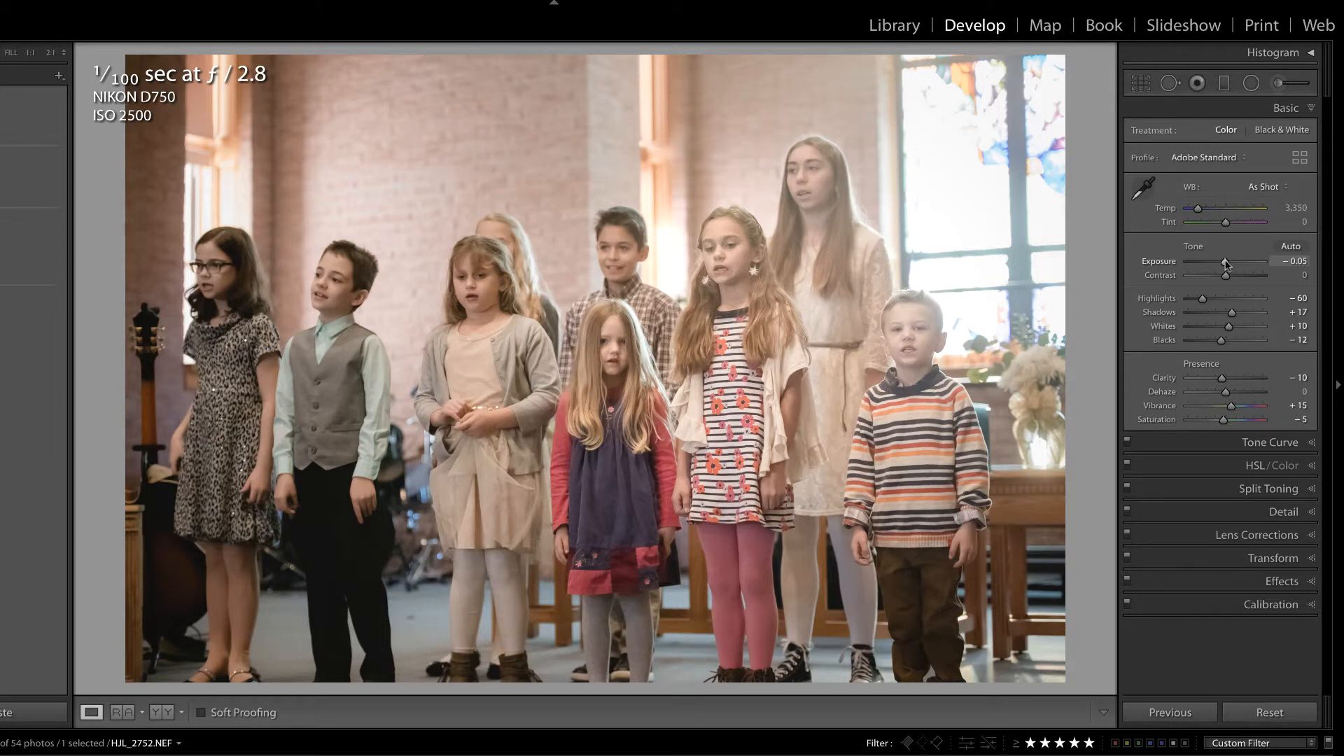
Step: Expand the Navigator and try White Balance Selector samples on the girl's grey cardigan, the boy's striped sweater and the tall girl's tights
left_click(1142, 191)
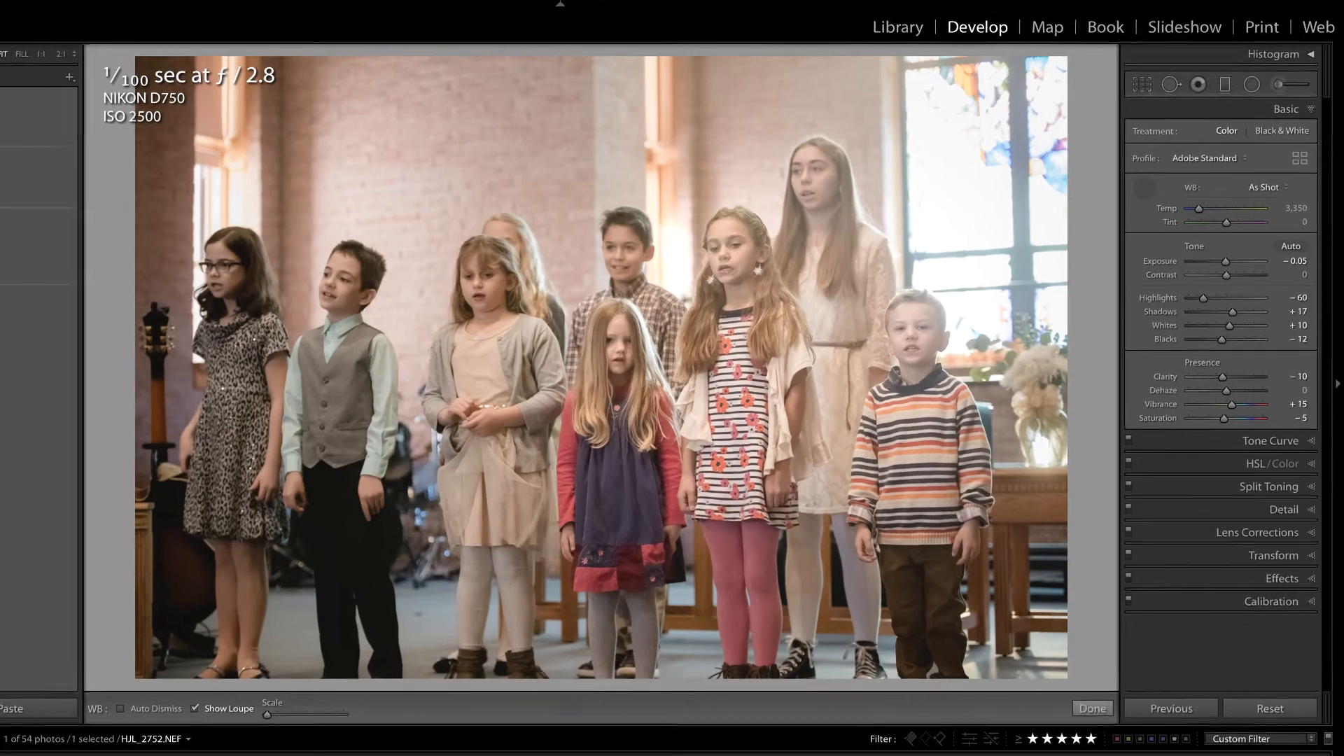
left_click(43, 77)
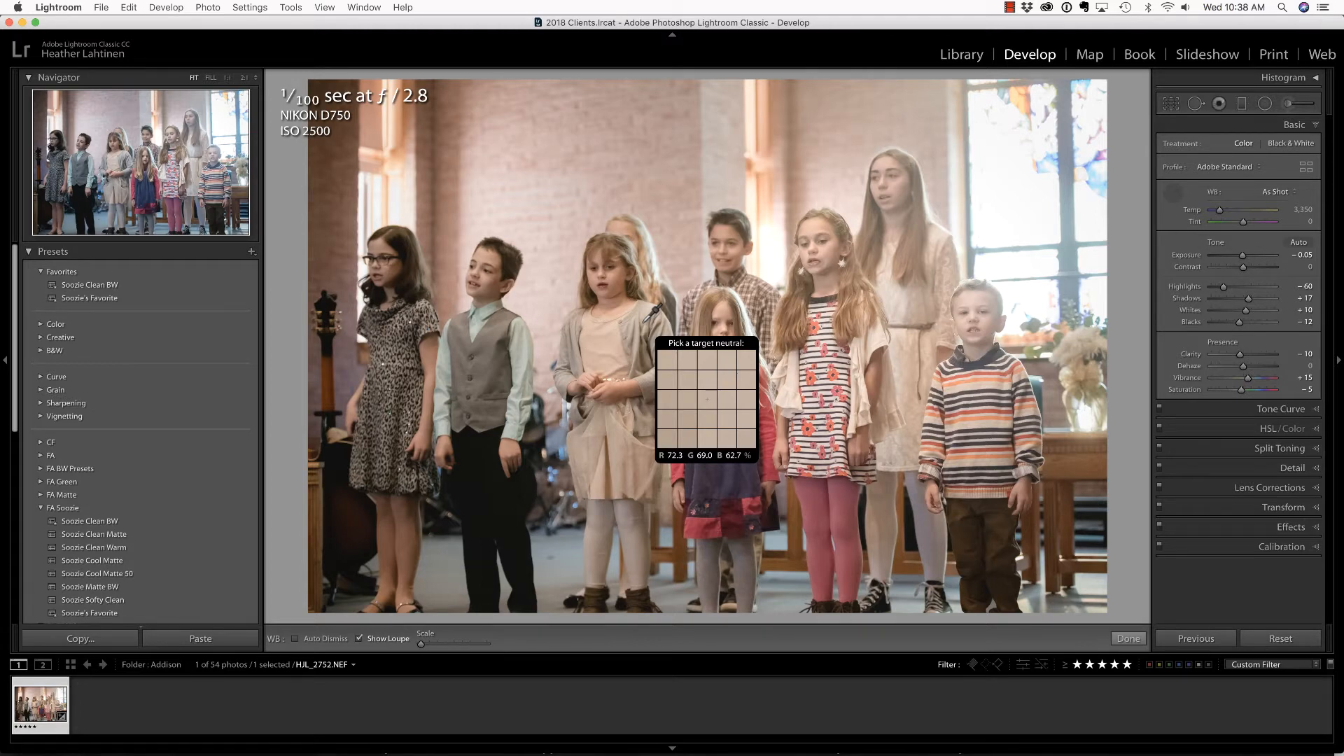
left_click(647, 320)
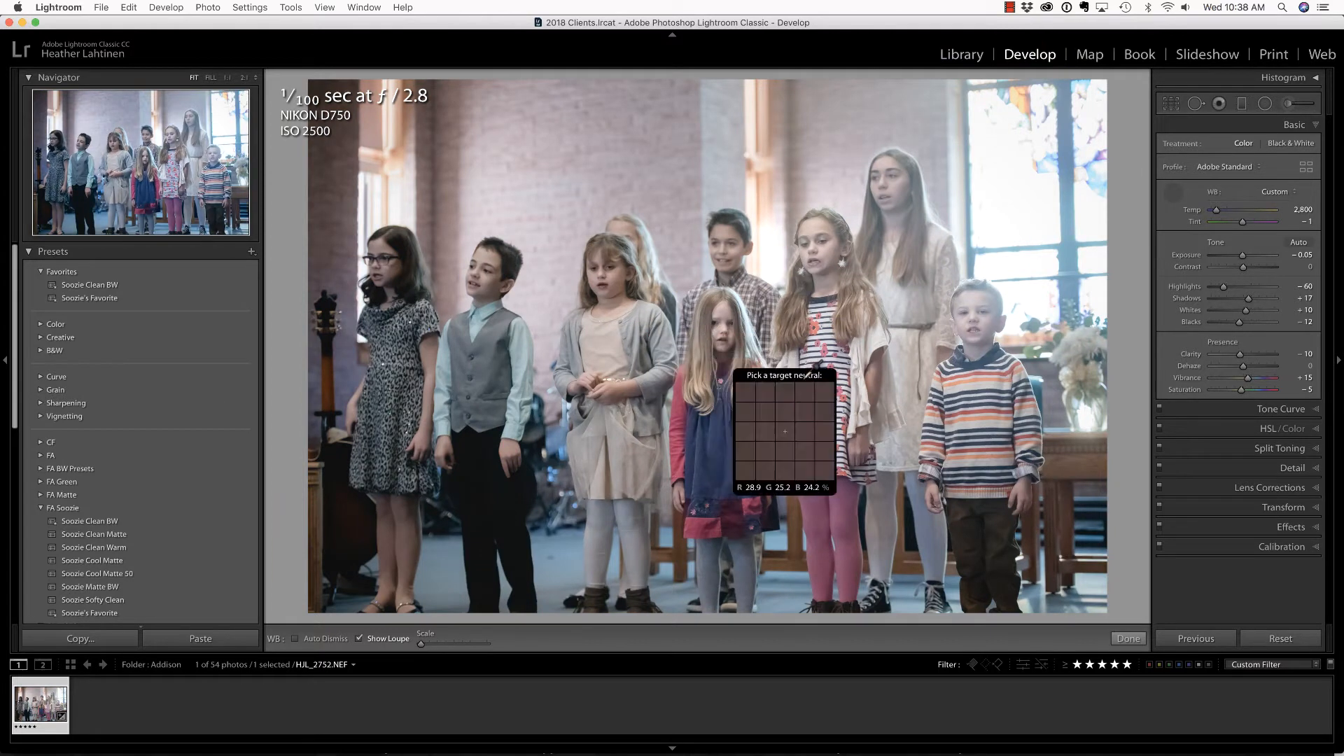
left_click(987, 451)
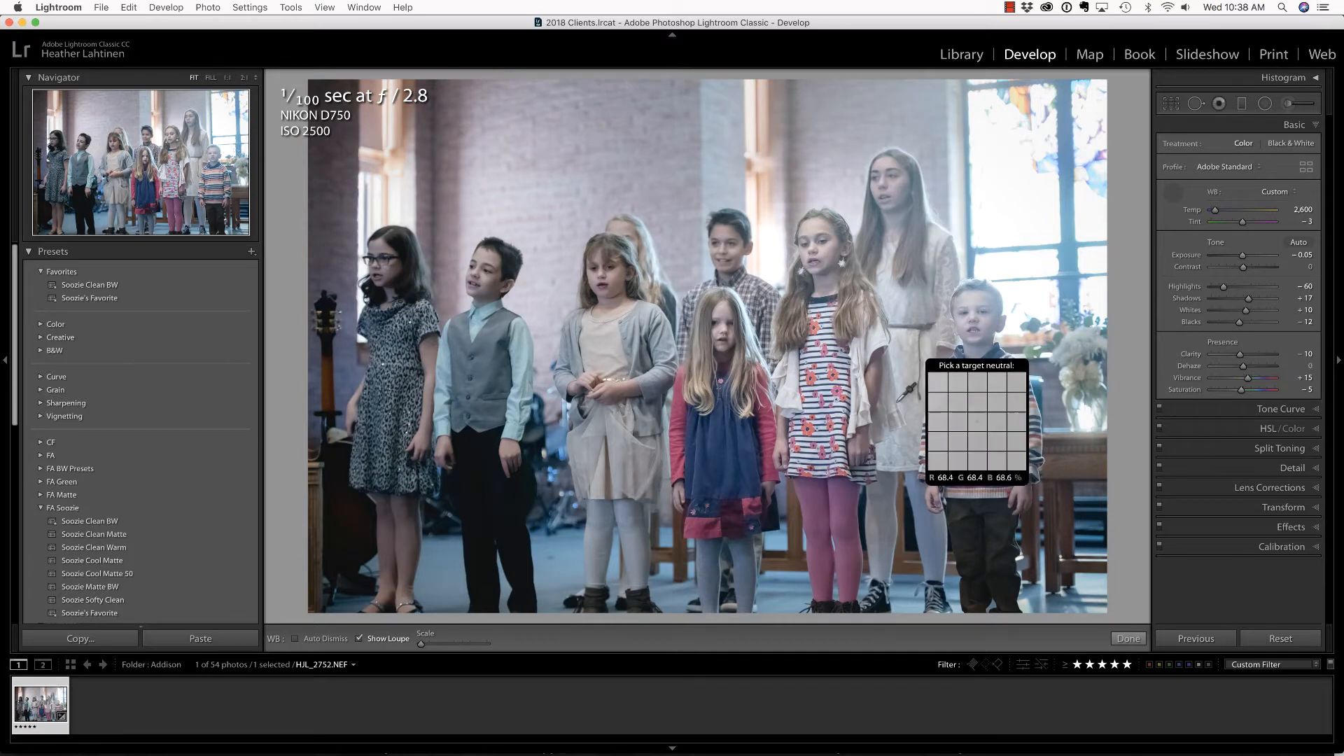
left_click(924, 519)
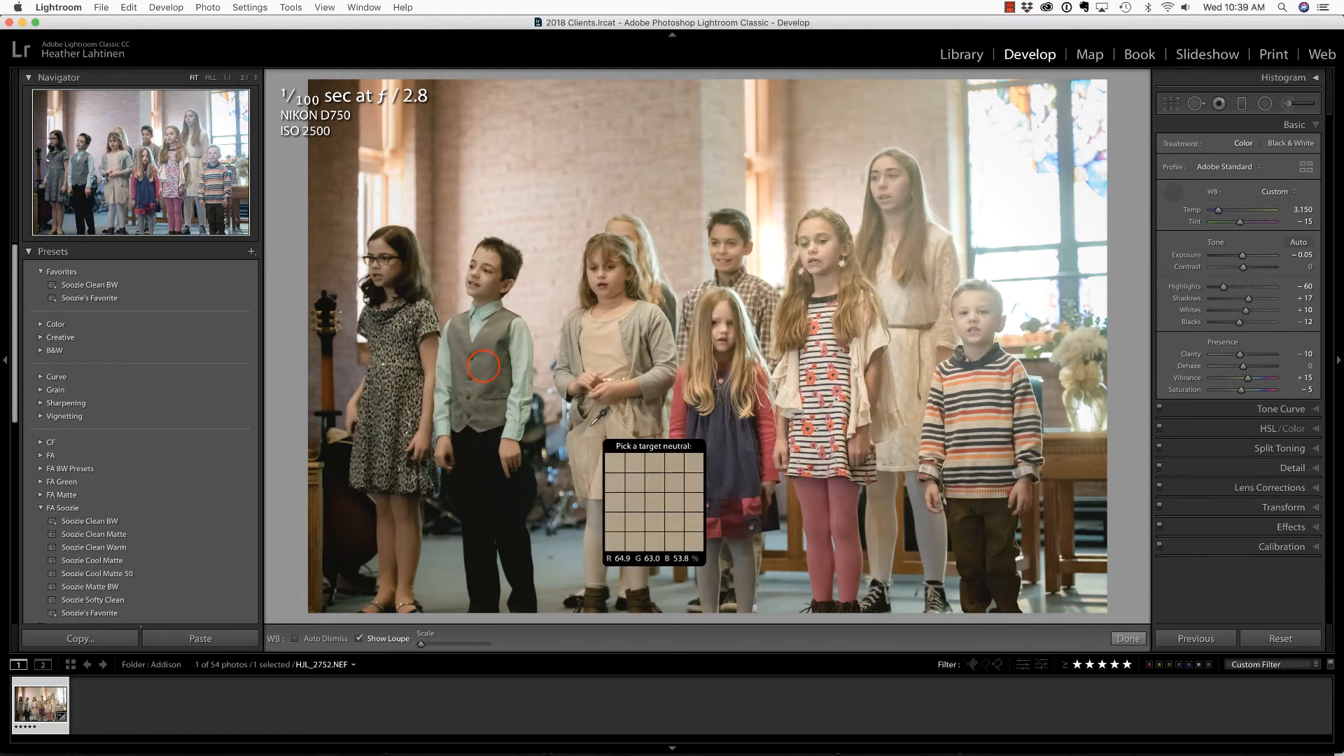
Step: Sample the boy's grey vest as the neutral white balance target, and fine-tune Temp to 3,134 and Tint to −5
left_click(482, 363)
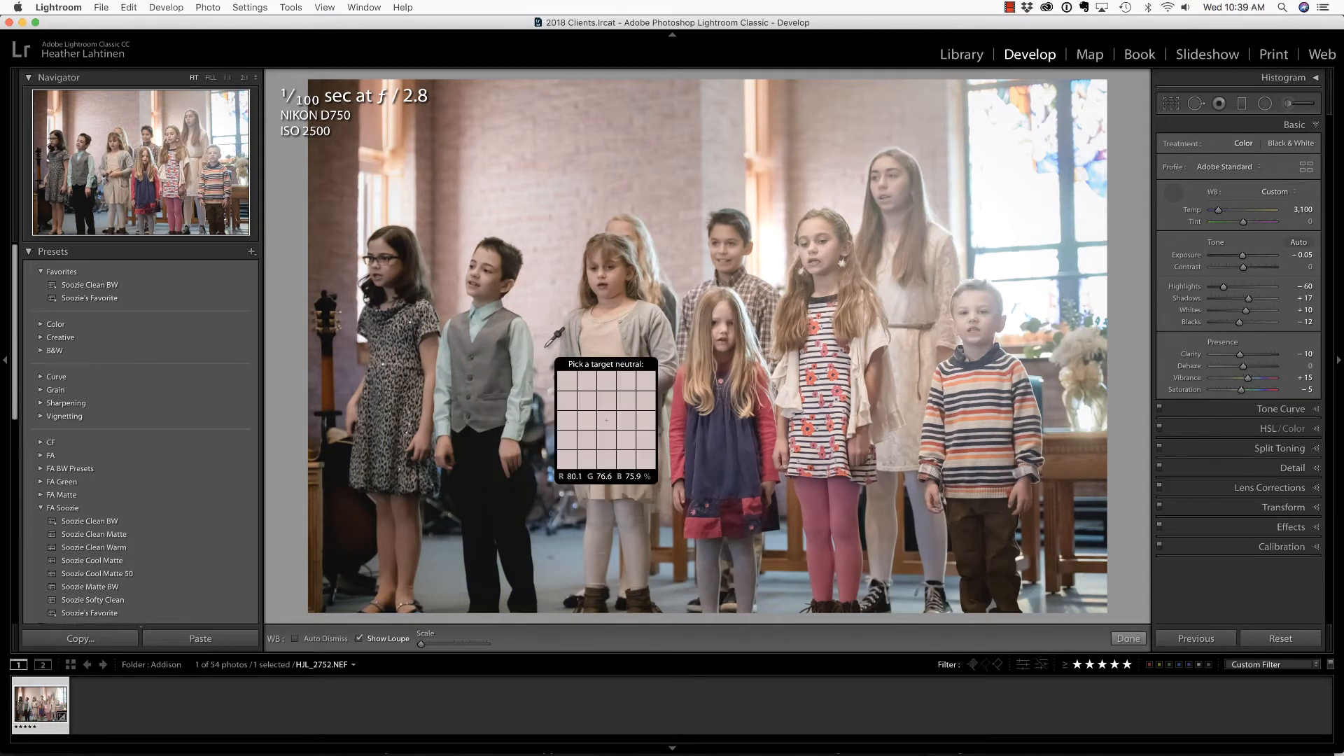
left_click(1169, 192)
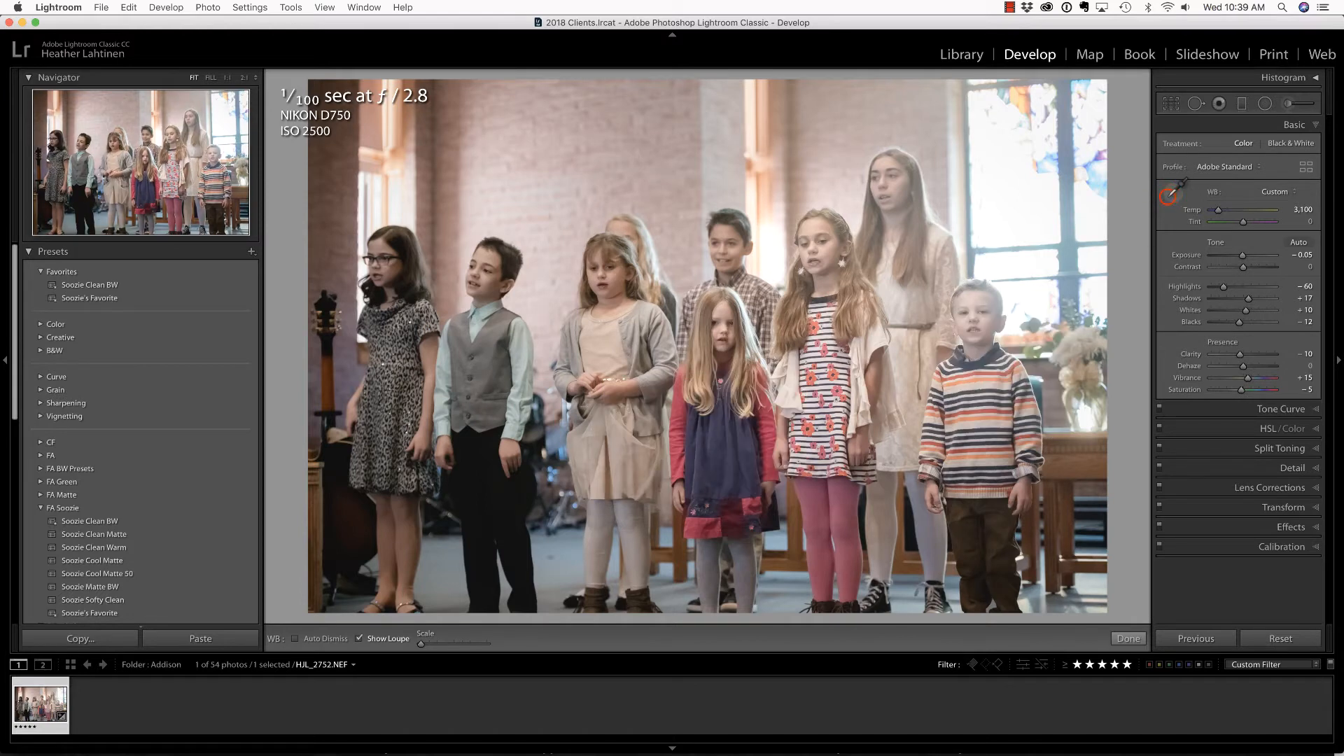
left_click(1243, 223)
left_click_drag(1242, 224, 1243, 224)
left_click(1218, 211)
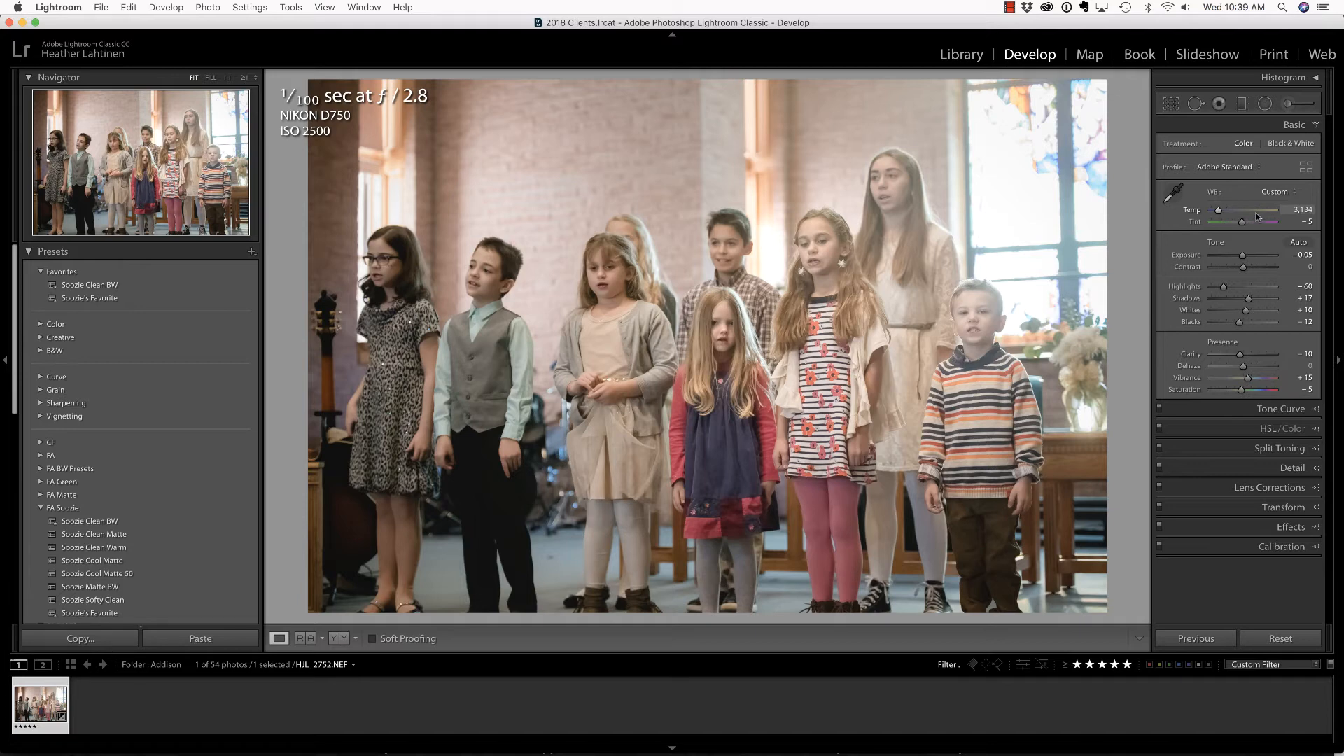
Step: Apply the B&W 02 profile from the Profile Browser's B&W group and set the photo's overall Dehaze to −3
left_click(1303, 177)
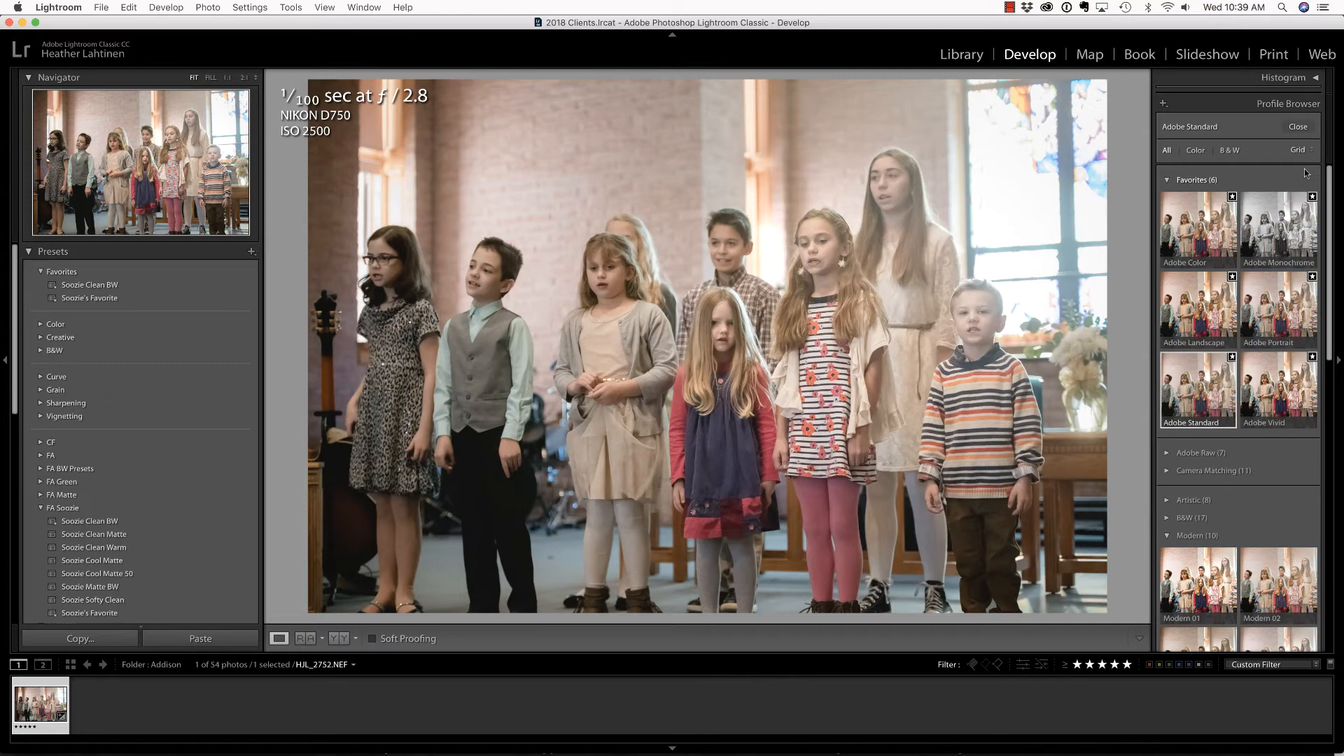
left_click(1167, 518)
scroll(1168, 522, "down", 1)
scroll(1168, 521, "down", 6)
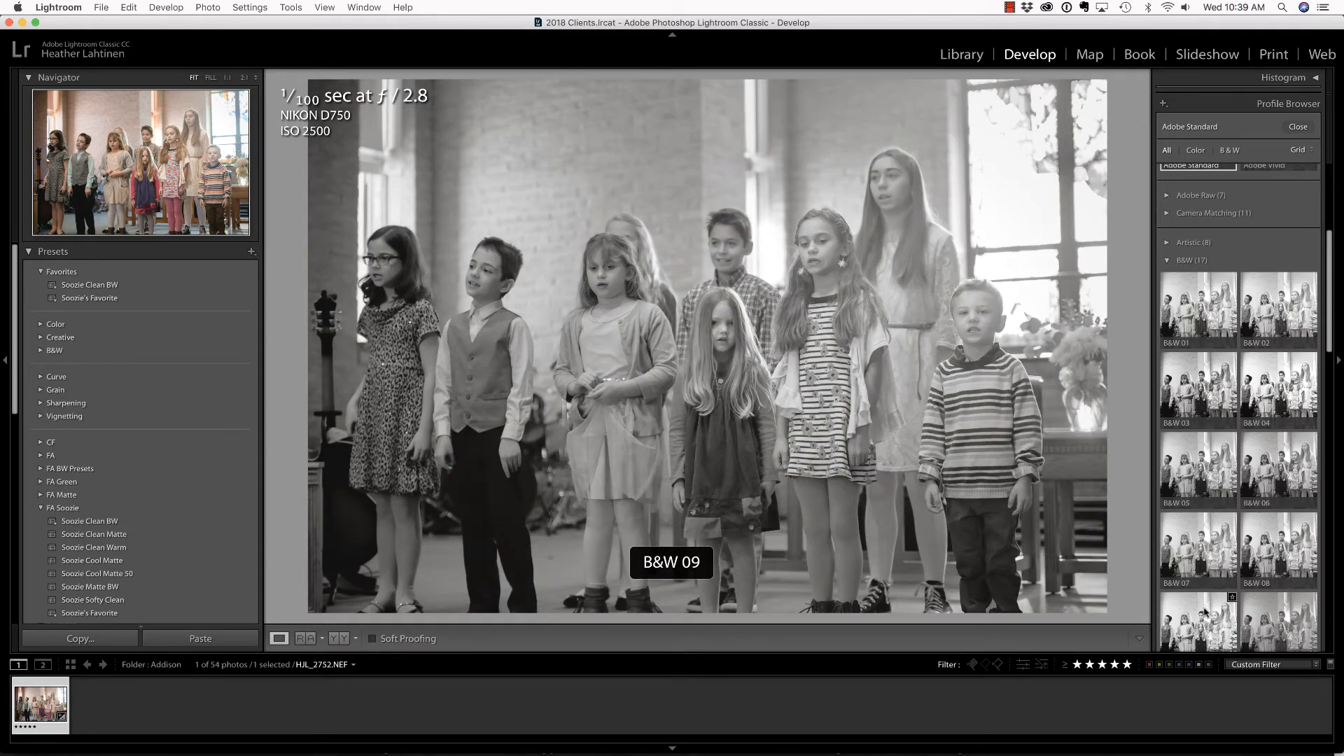
scroll(1204, 614, "down", 1)
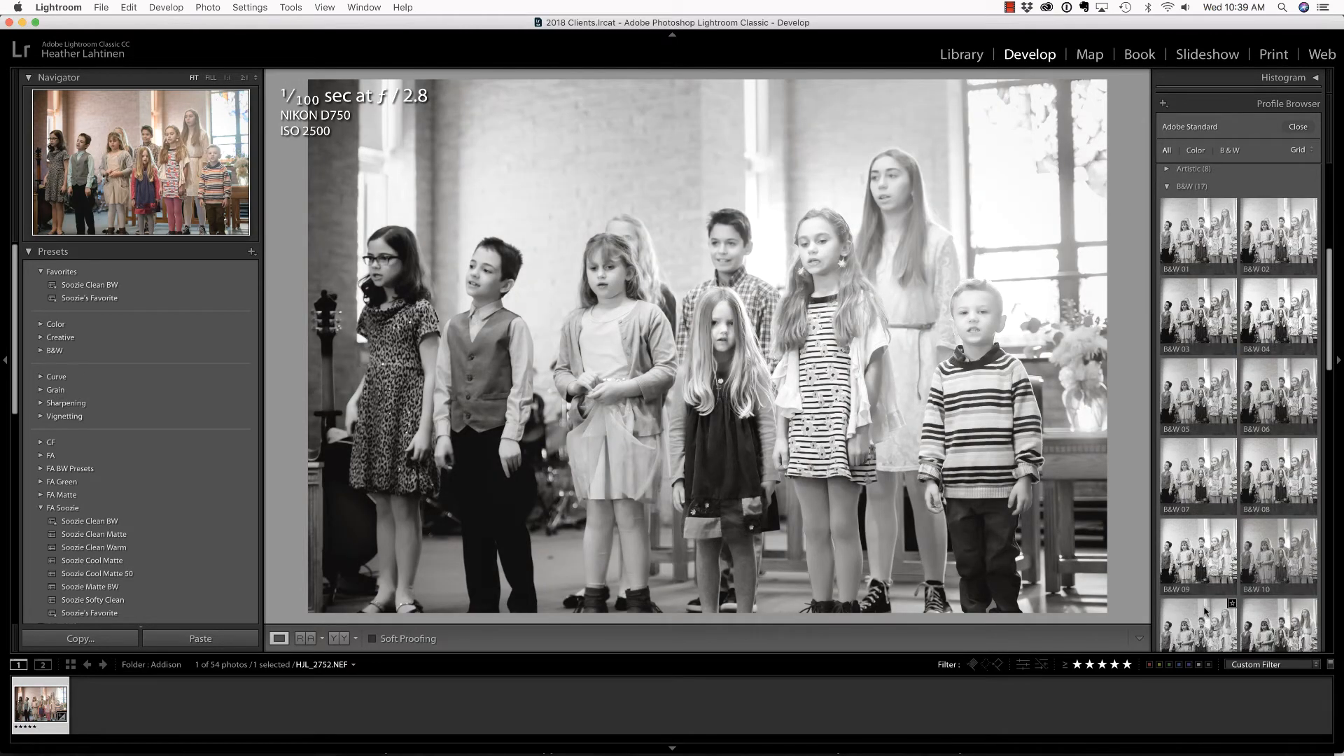
scroll(1207, 610, "up", 2)
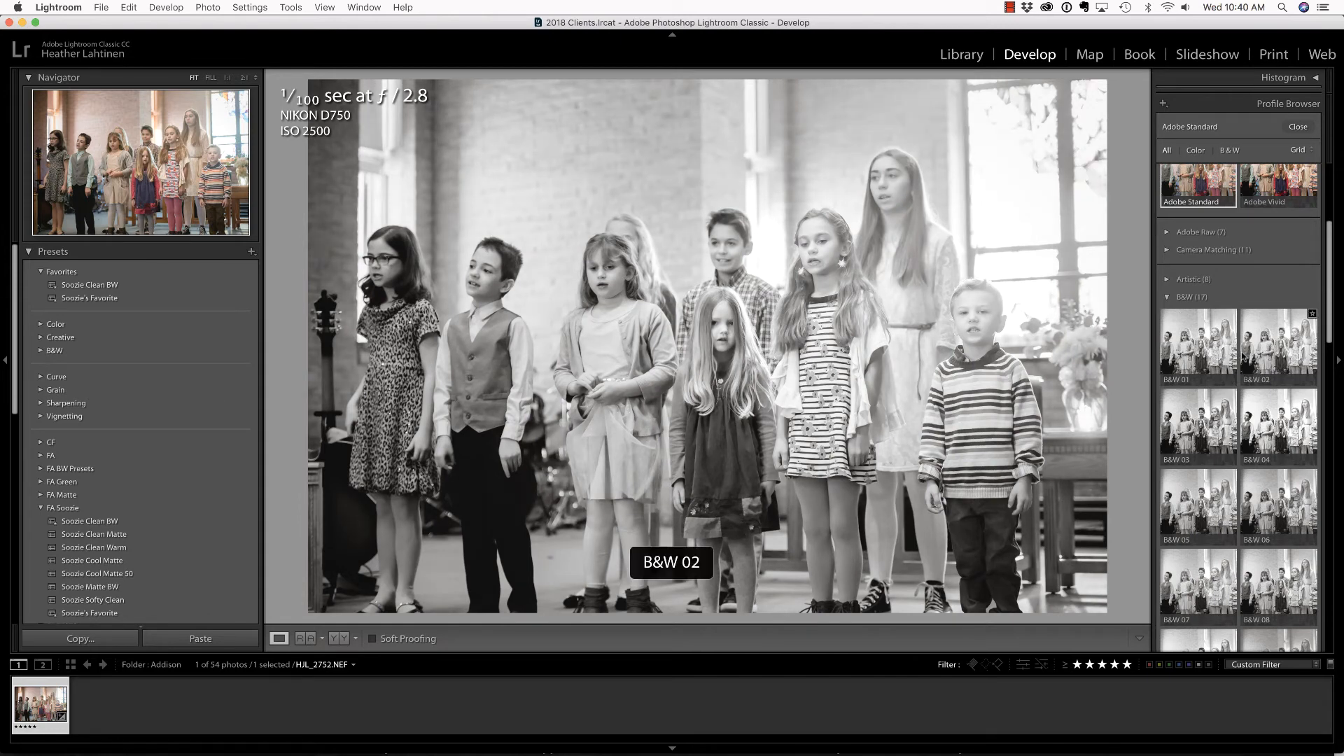
left_click(1244, 354)
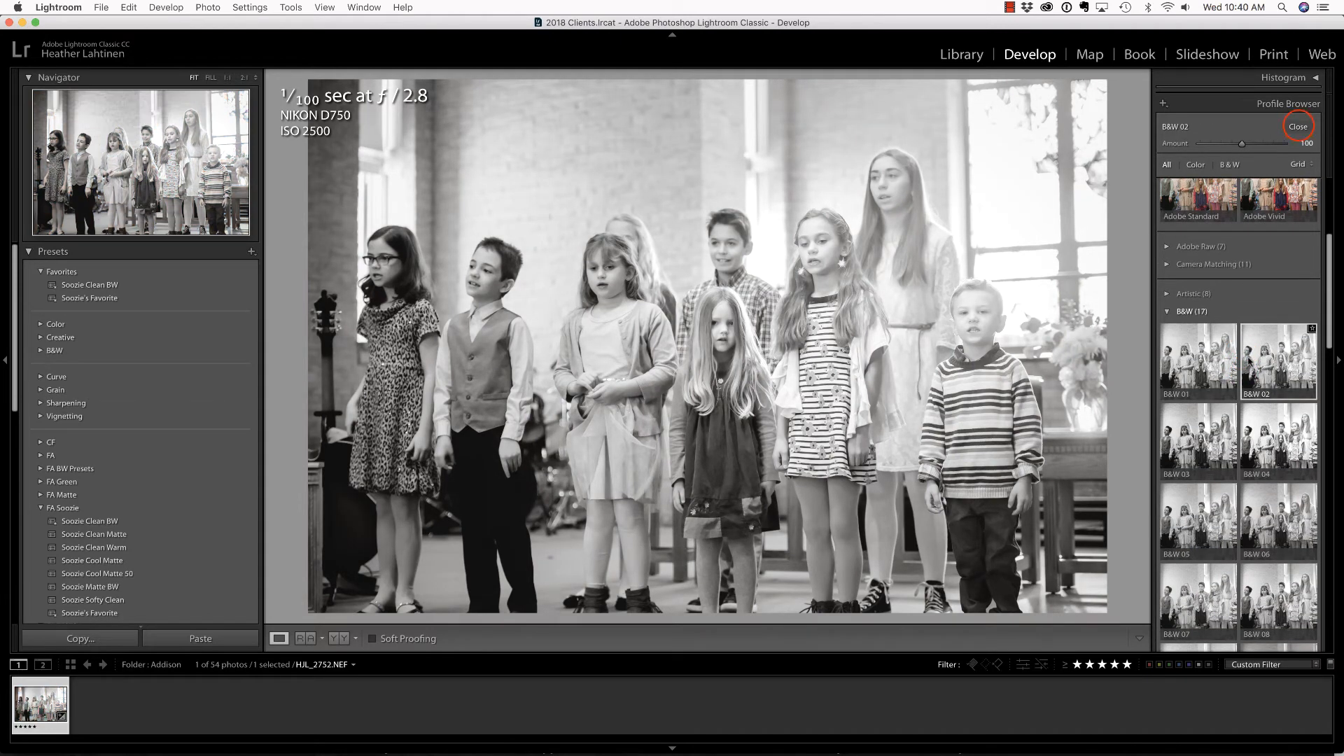
left_click(1298, 127)
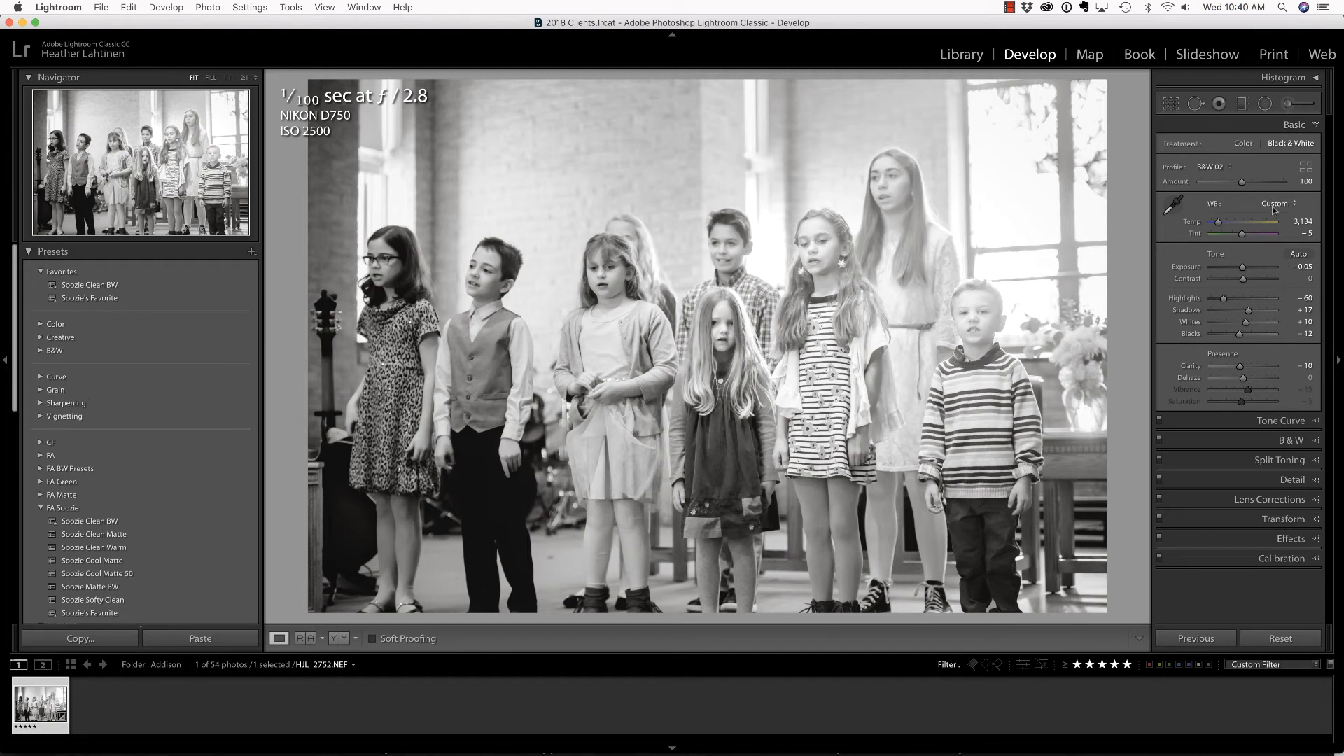
left_click(1243, 379)
left_click_drag(1243, 379, 1241, 379)
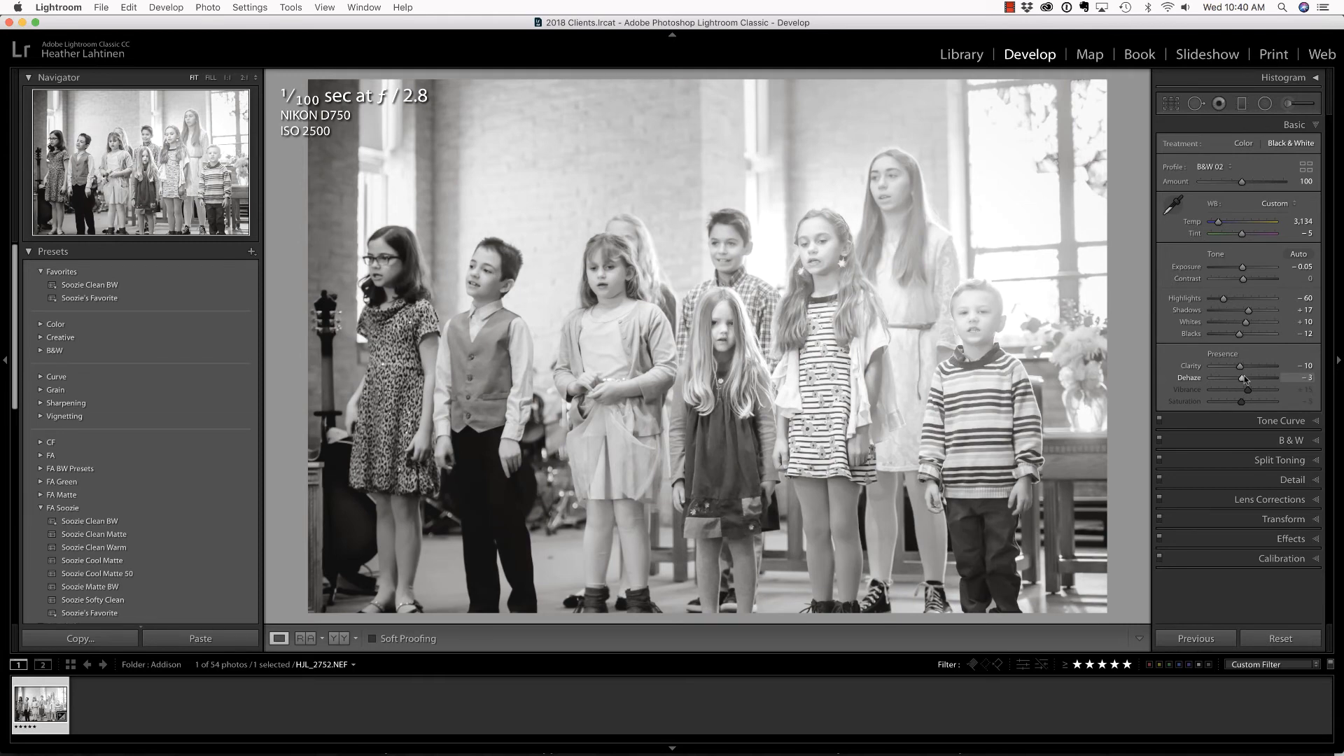
Step: Add a graduated filter from the photo's right edge towards the middle, with its effect settings reset and Dehaze set to 55
key("m")
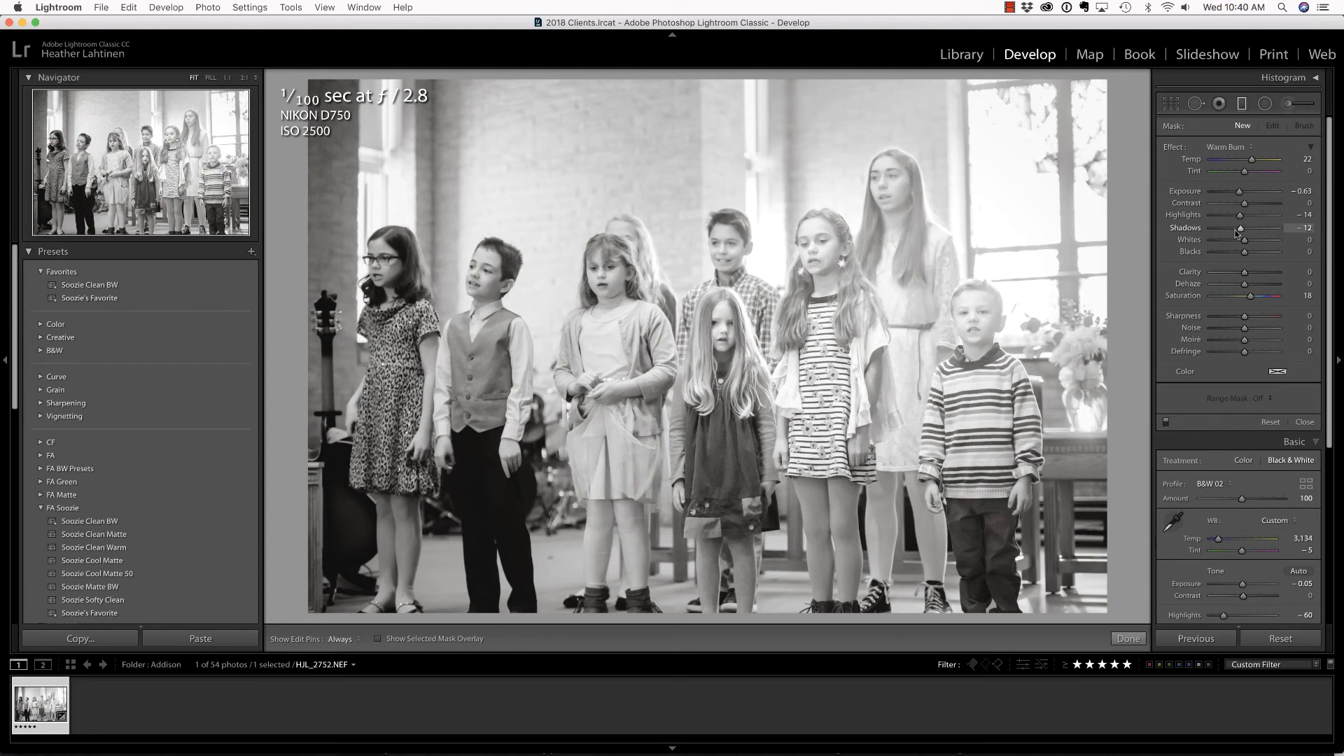
key("alt")
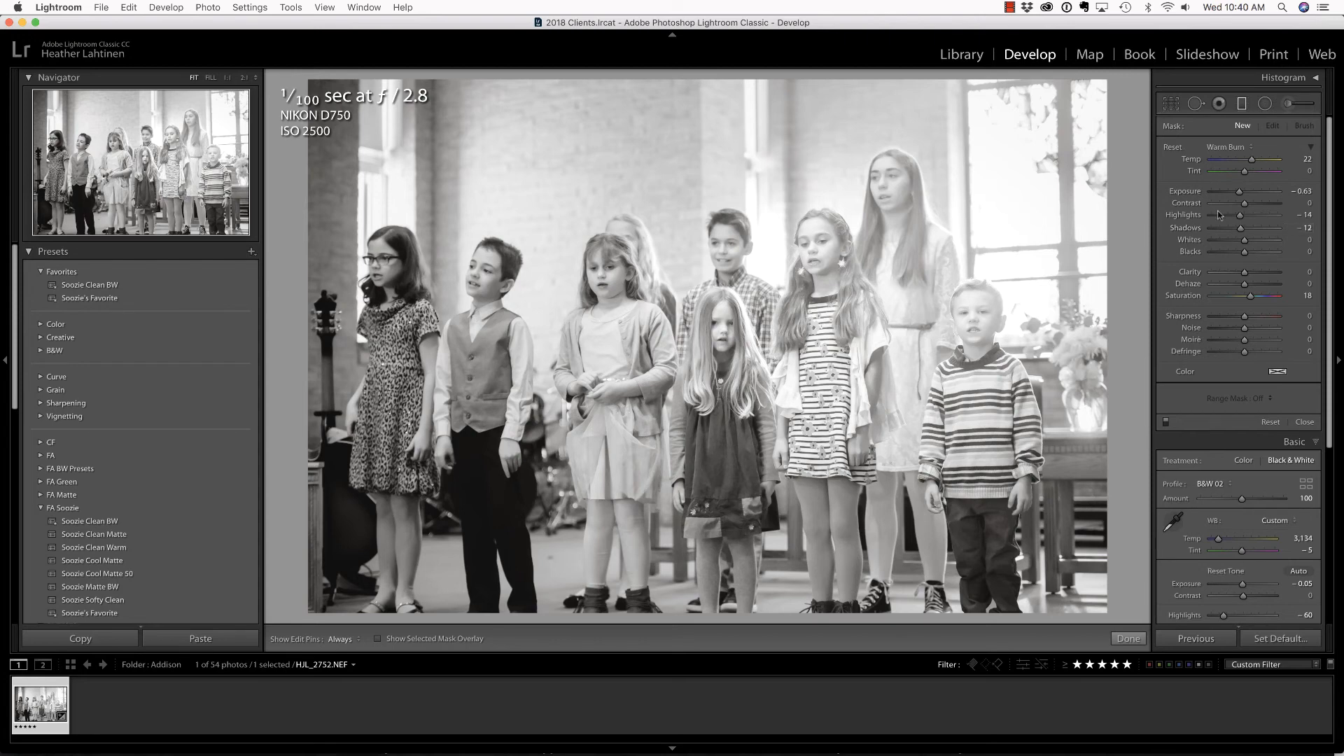
left_click(1170, 148)
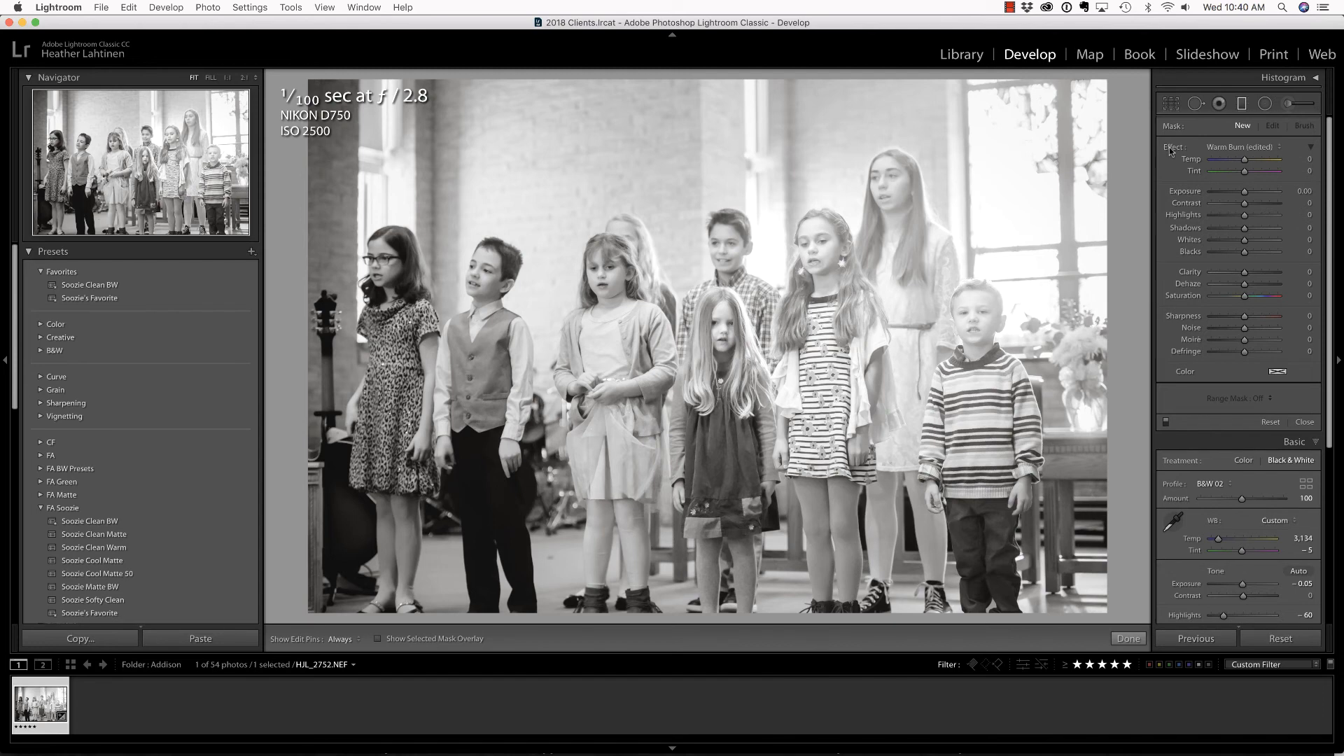
left_click_drag(1244, 284, 1258, 284)
left_click_drag(1112, 267, 574, 316)
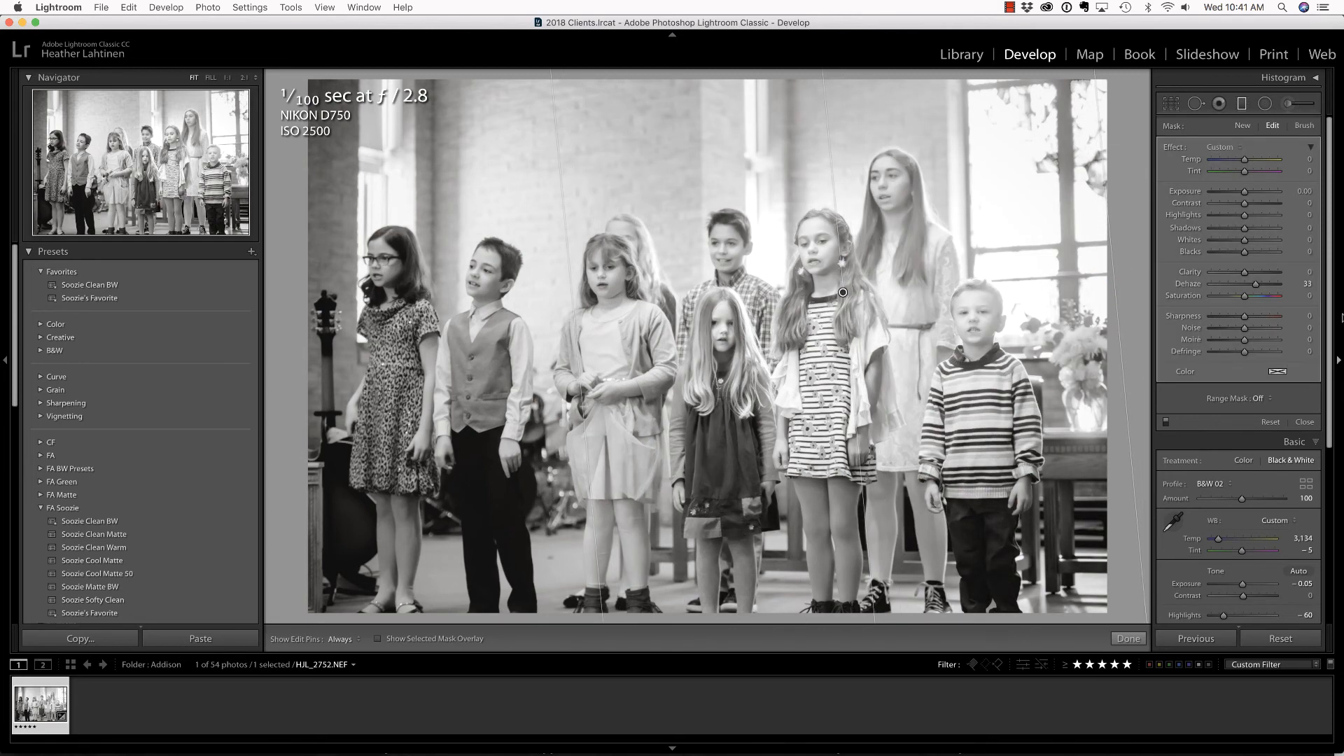
left_click_drag(1255, 283, 1264, 285)
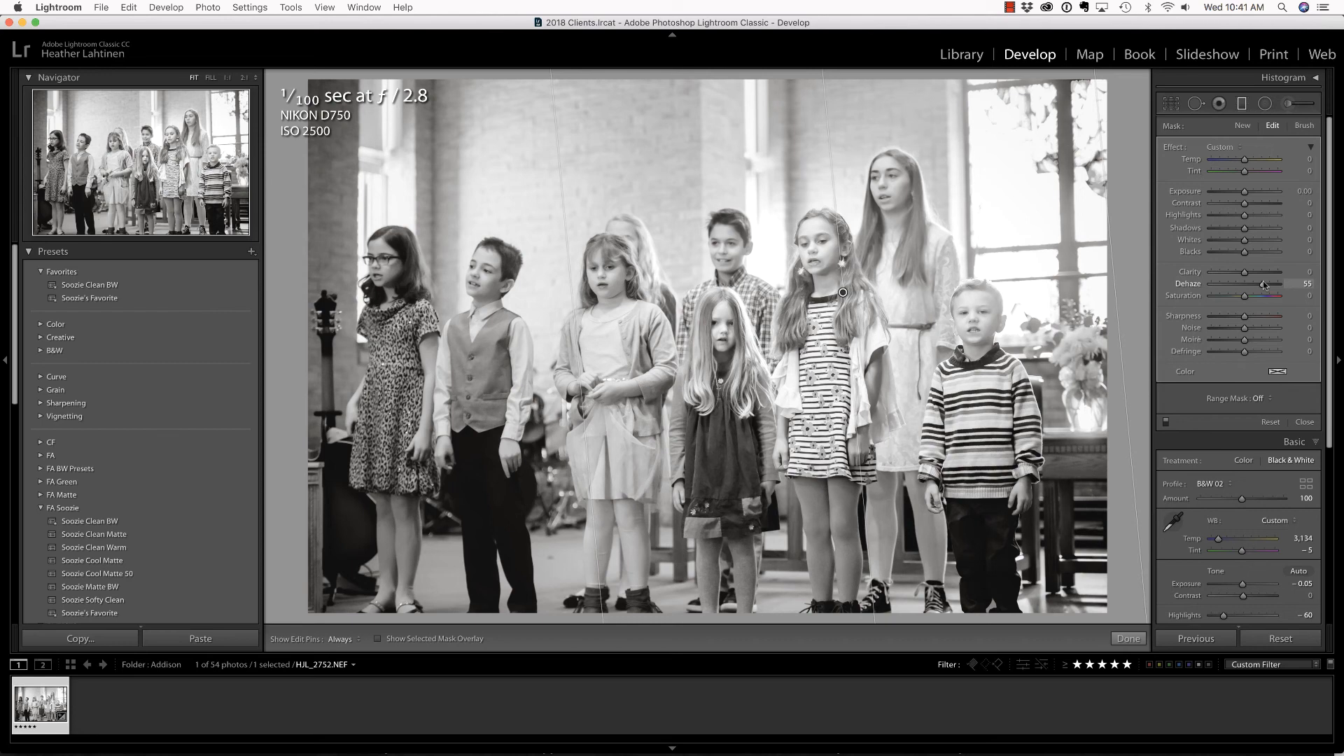
key("m")
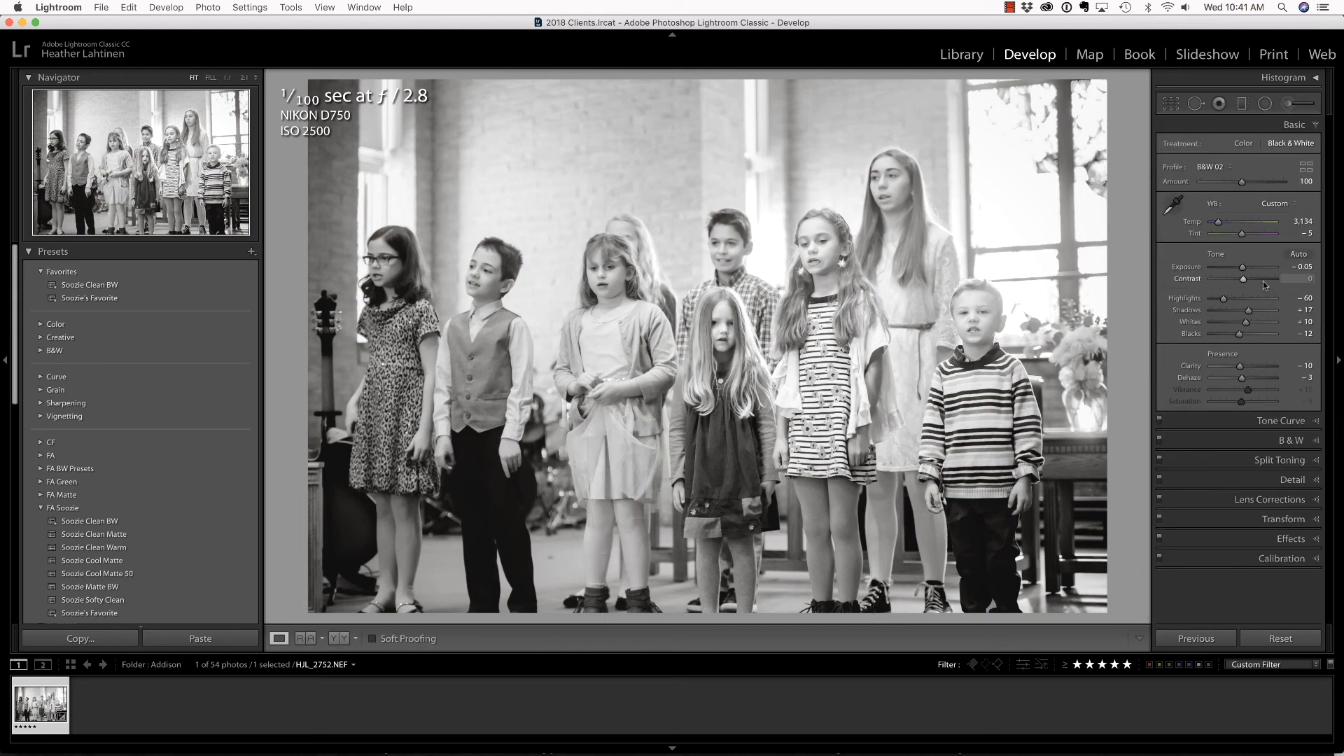
Step: Compare the edited black-and-white photo with its original before version
key("backslash")
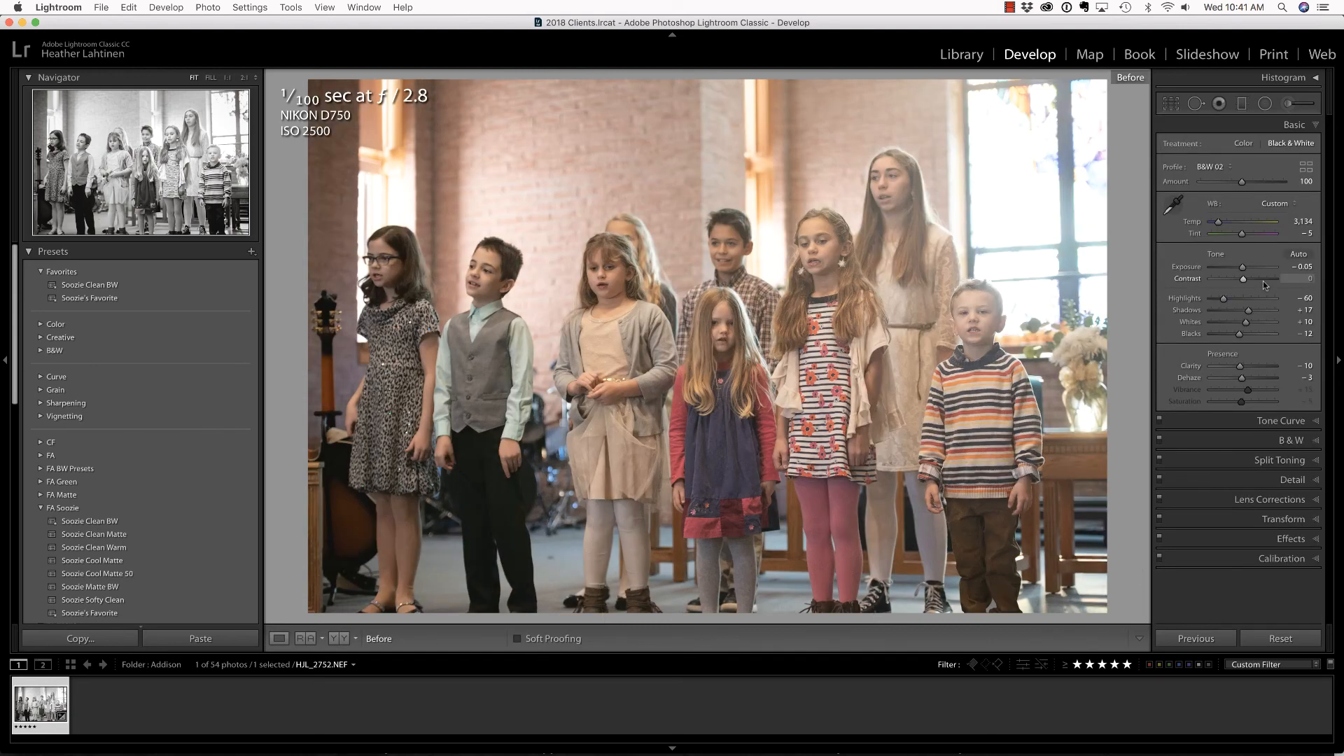
key("backslash")
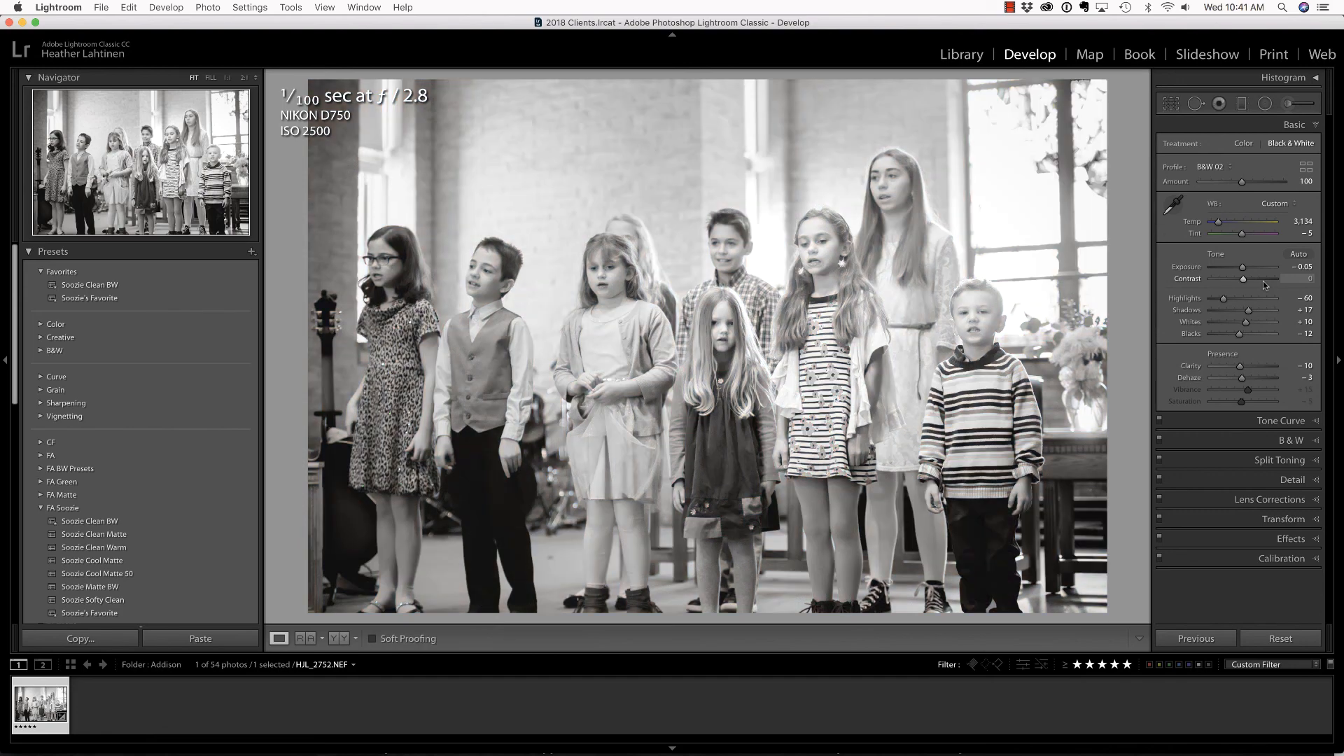